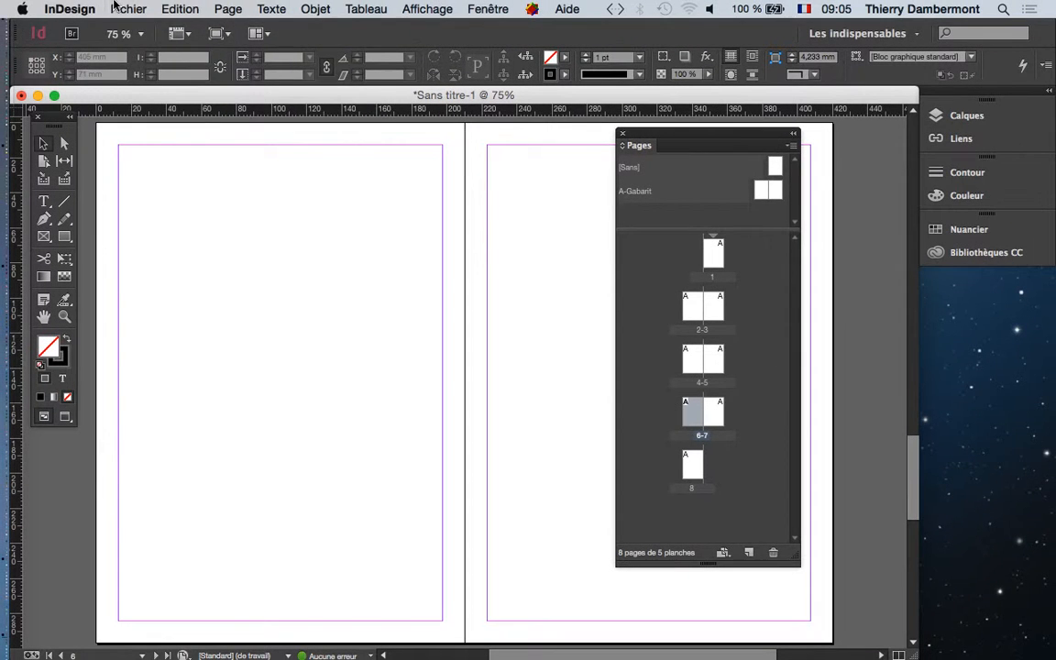
Check the page count and first page number settings in the document format options, and dismiss them.
left_click(115, 8)
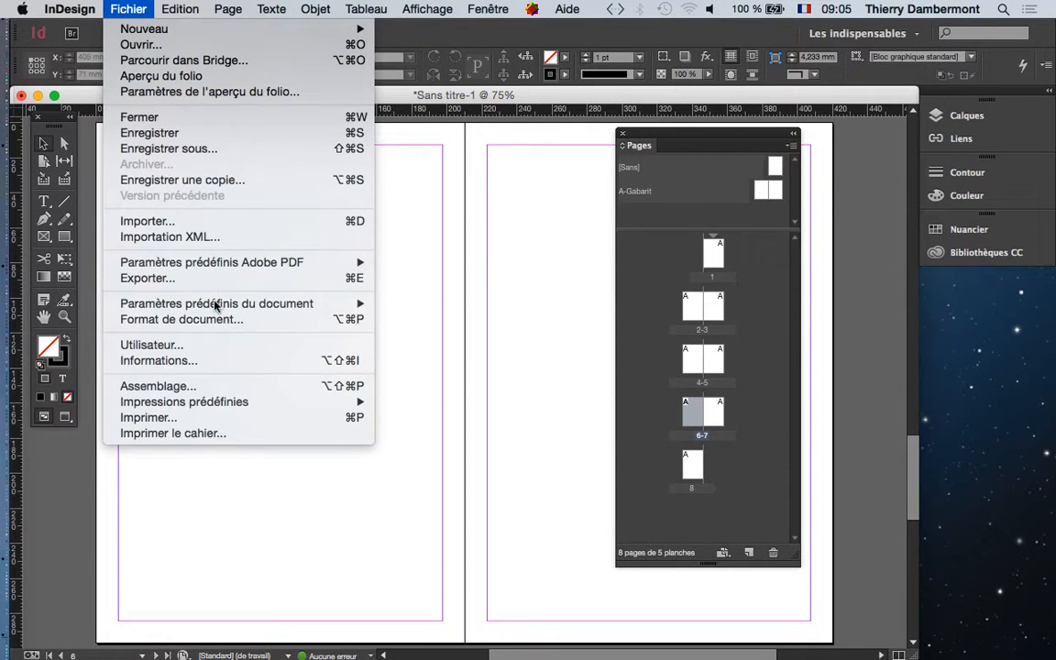
left_click(220, 319)
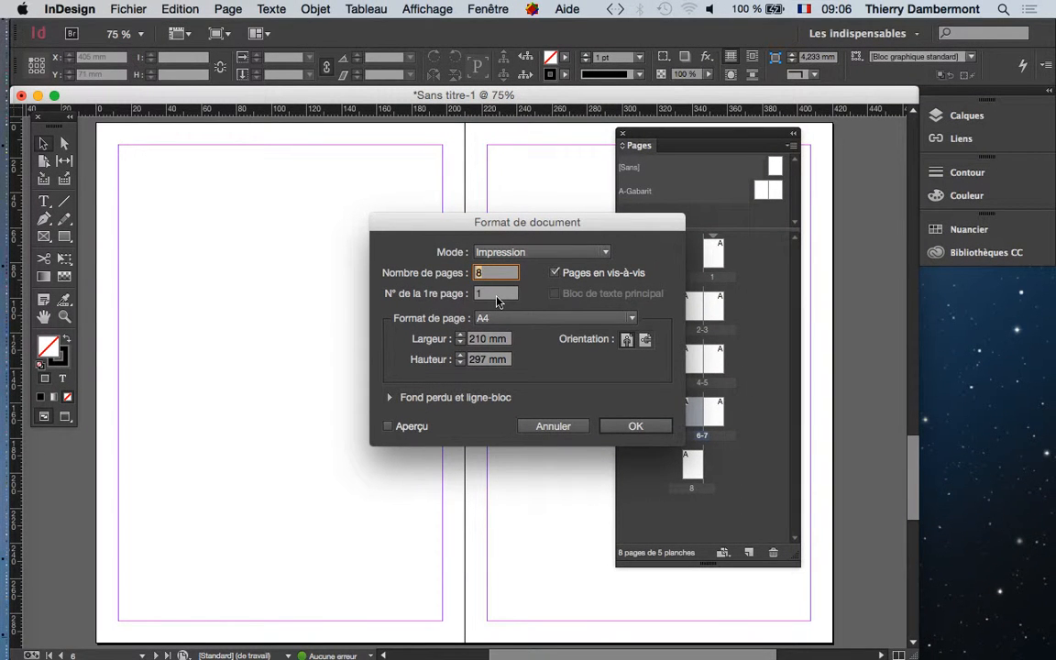
left_click(546, 427)
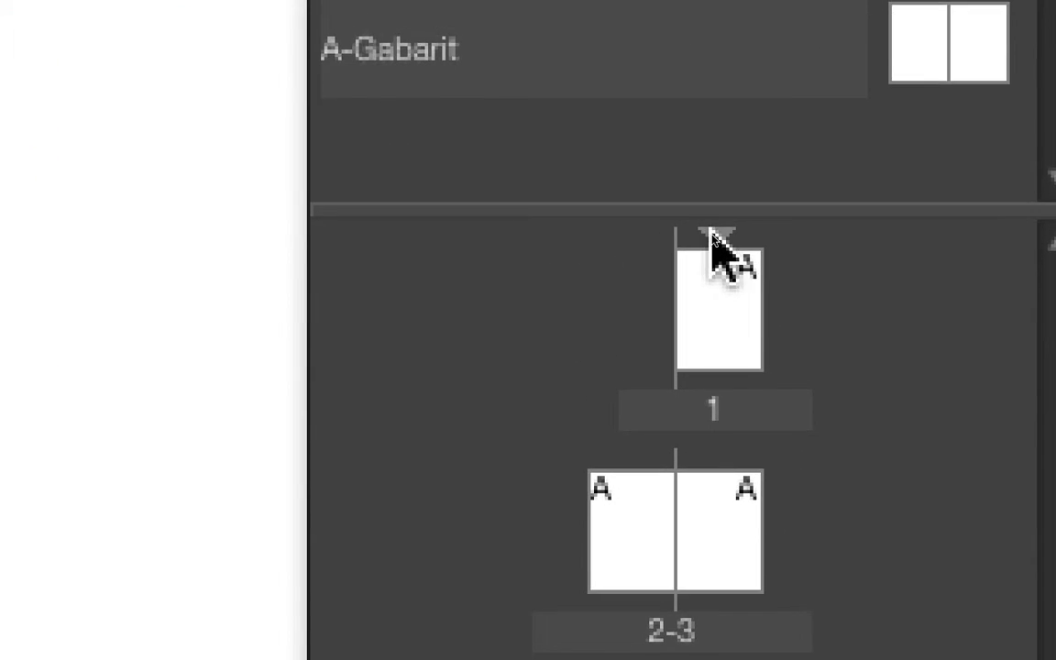
Inspect the numbering and section options through the section marker above page 1, and dismiss them.
left_click(714, 224)
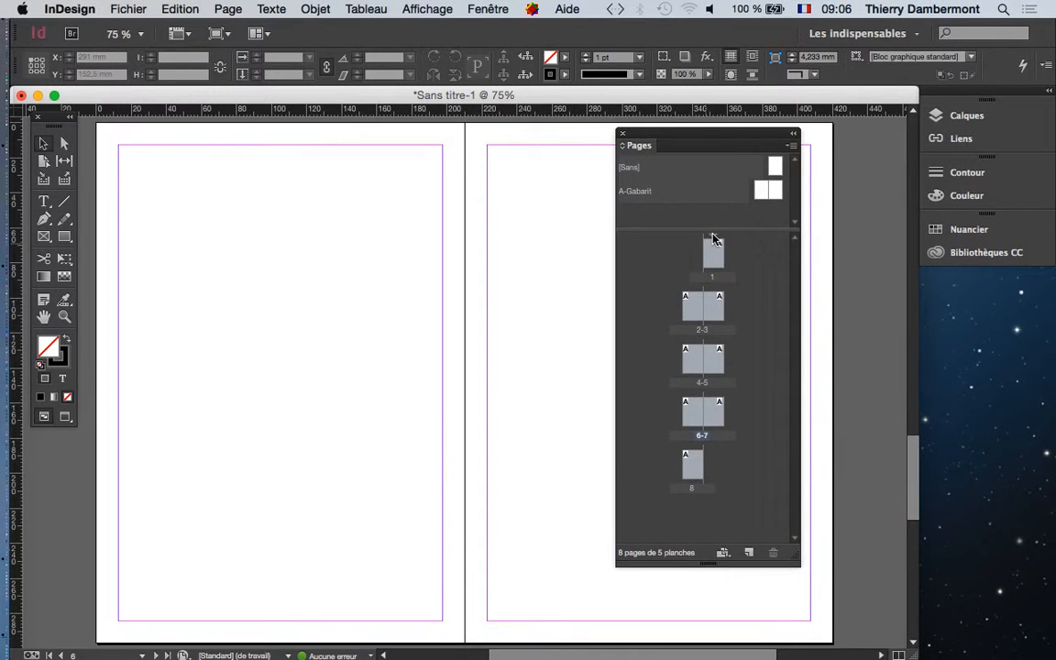
double_click(714, 238)
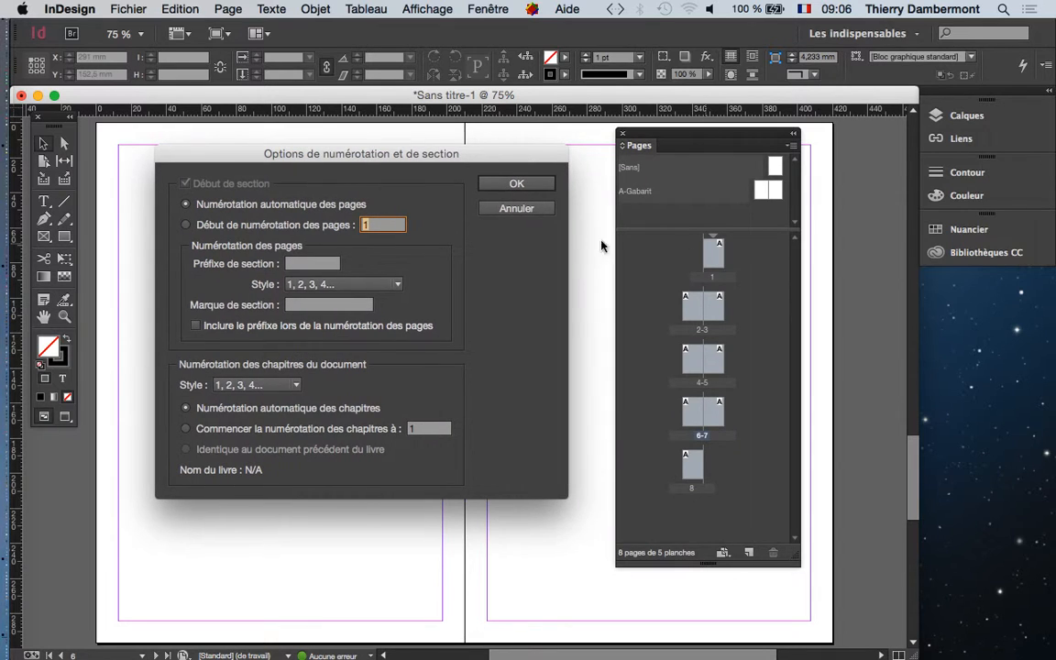
key("alt")
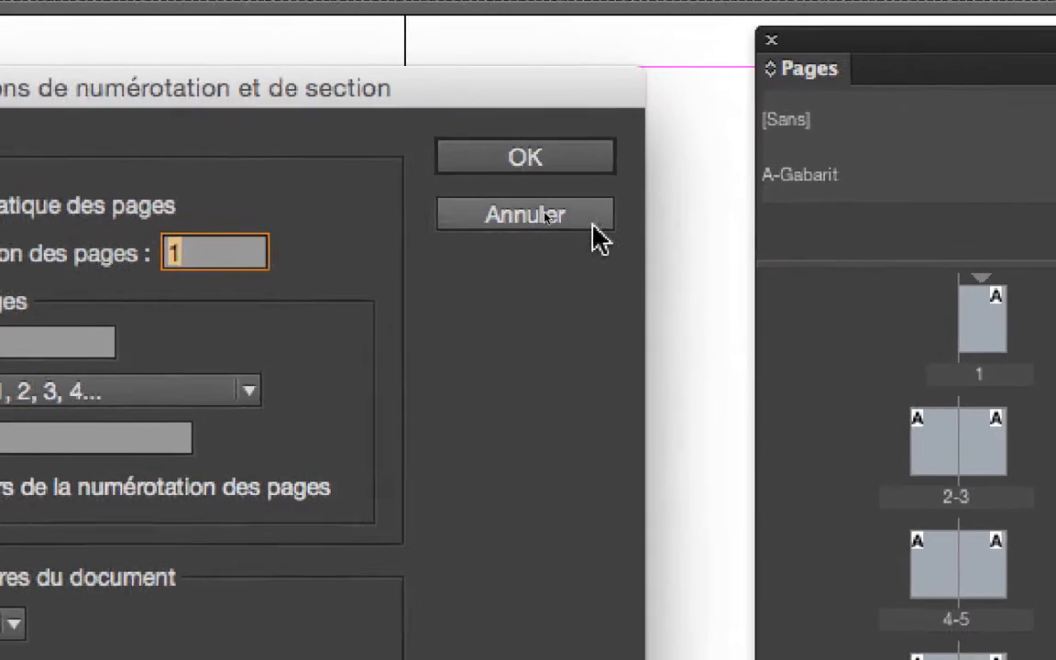
left_click(320, 157)
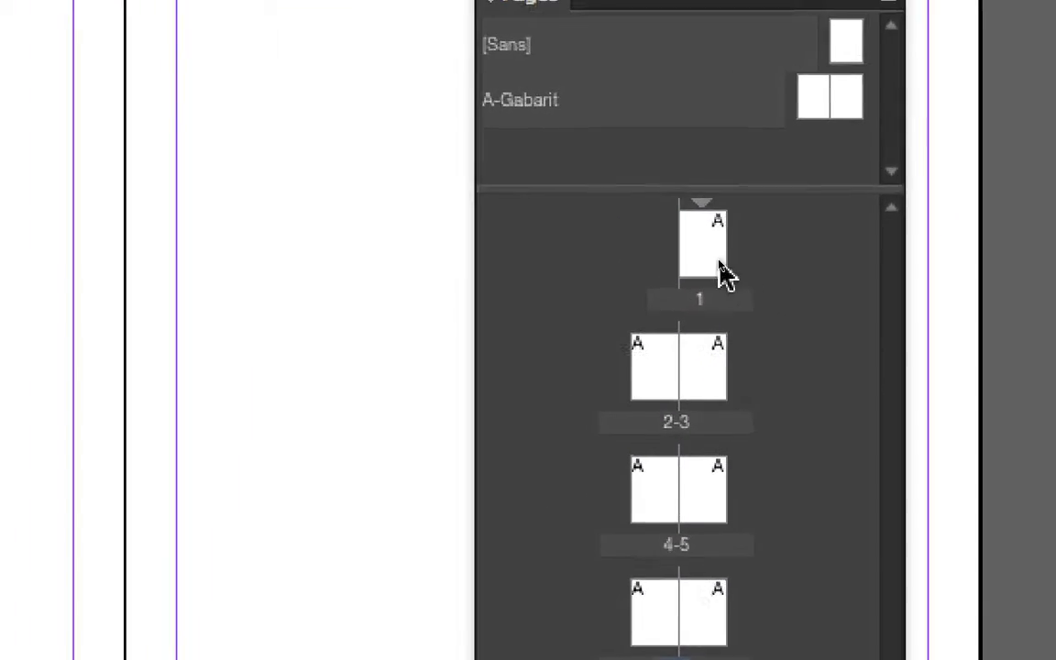
Select page 1 and locate the numbering and section options among the page commands.
left_click(720, 273)
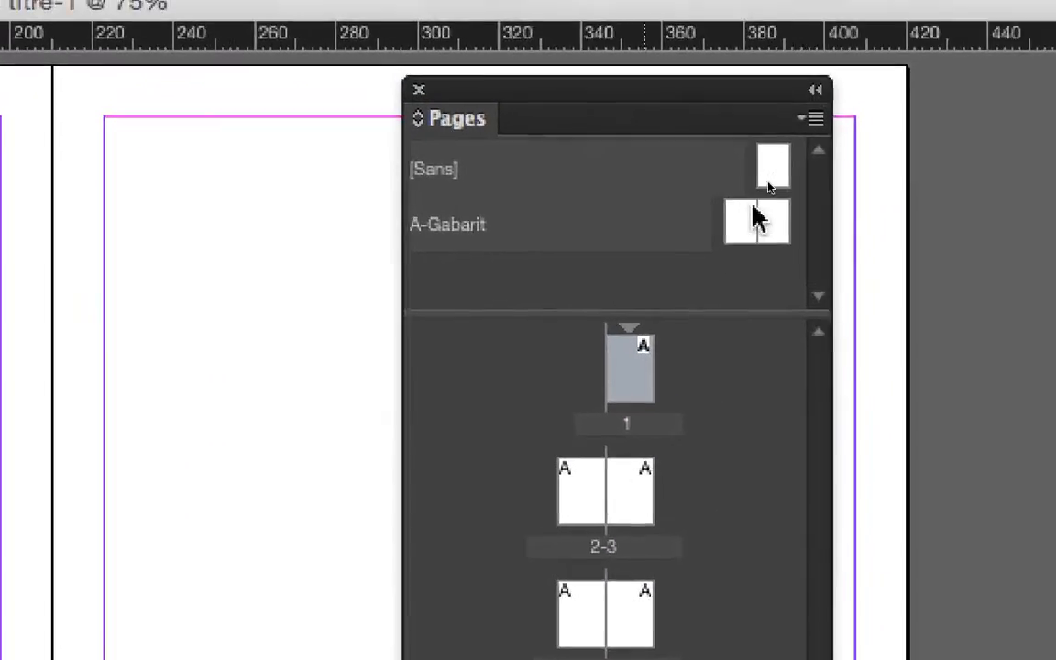
left_click(815, 118)
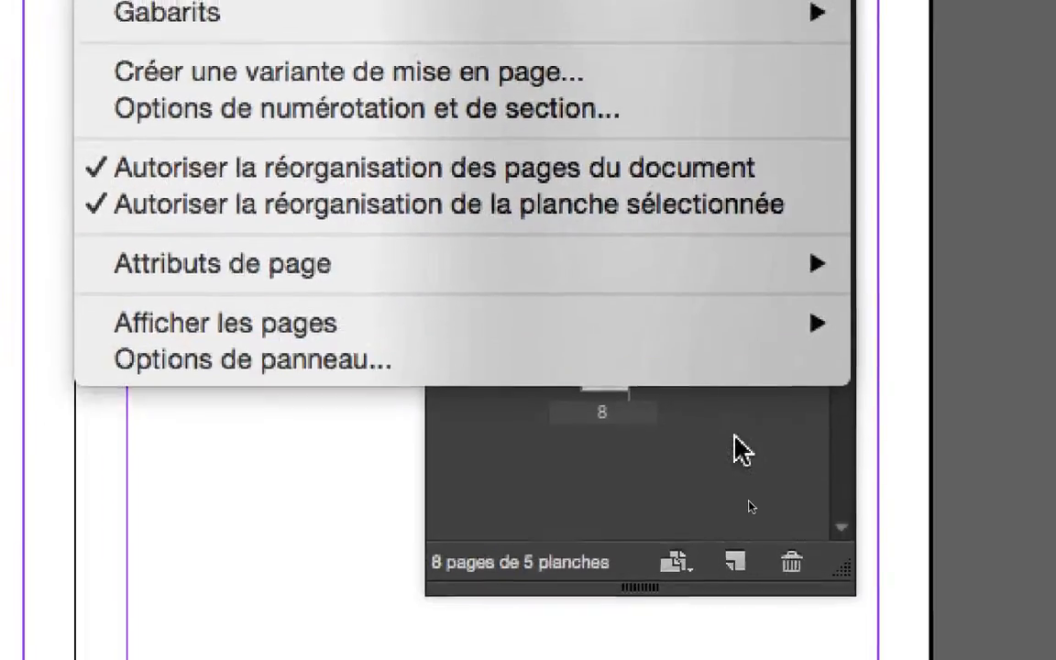
left_click(736, 437)
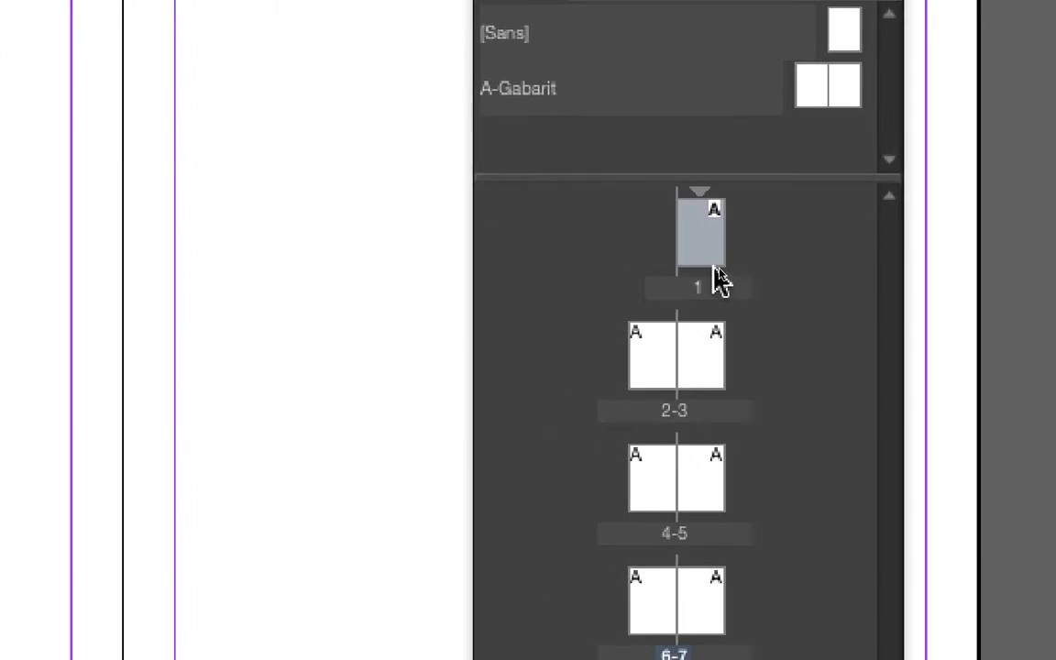
Try starting a new section with automatic page numbering at page 5, and undo it.
left_click(718, 499)
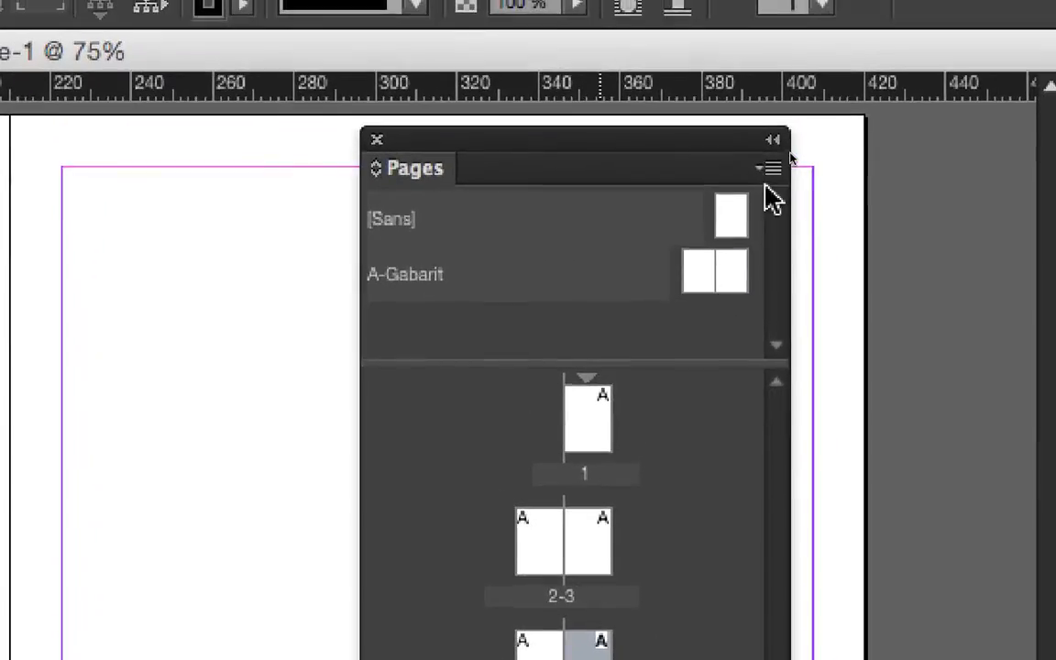
left_click(795, 34)
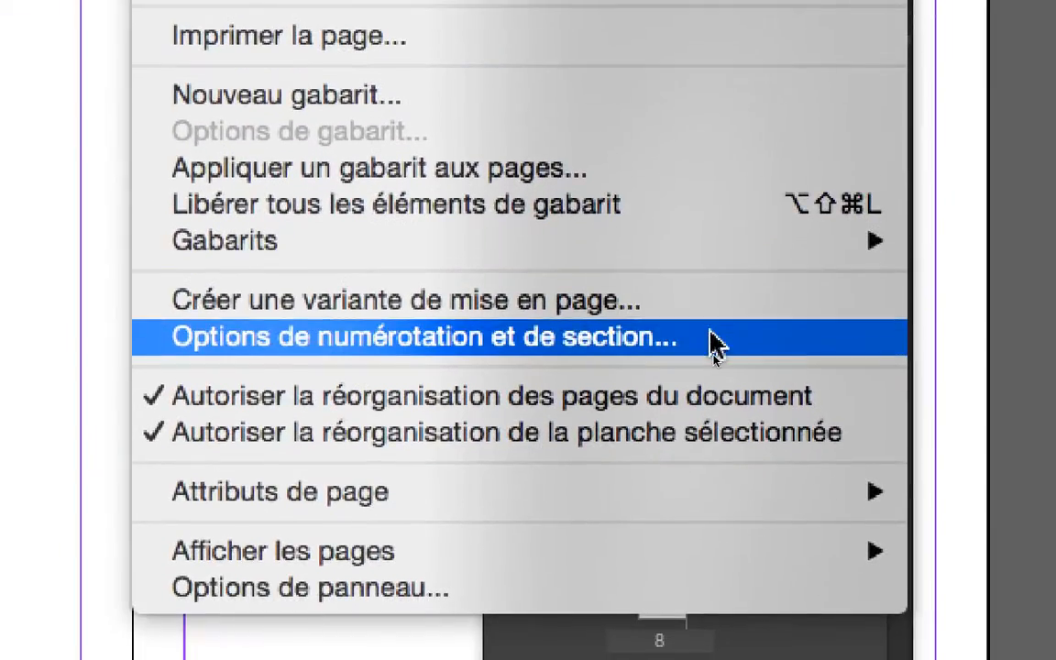
left_click(642, 438)
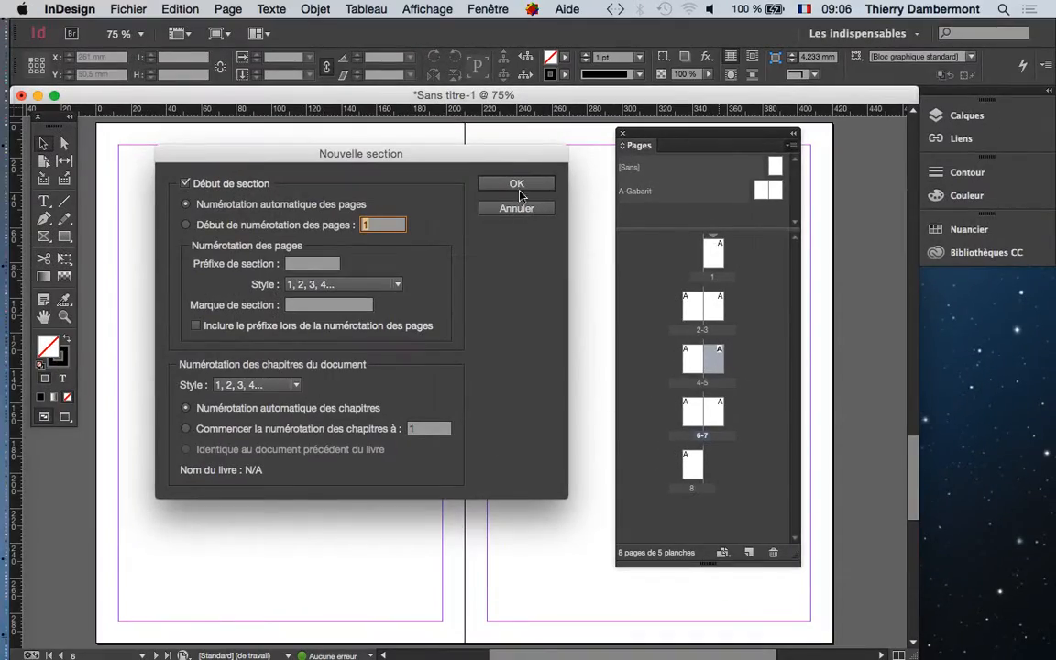
left_click(519, 183)
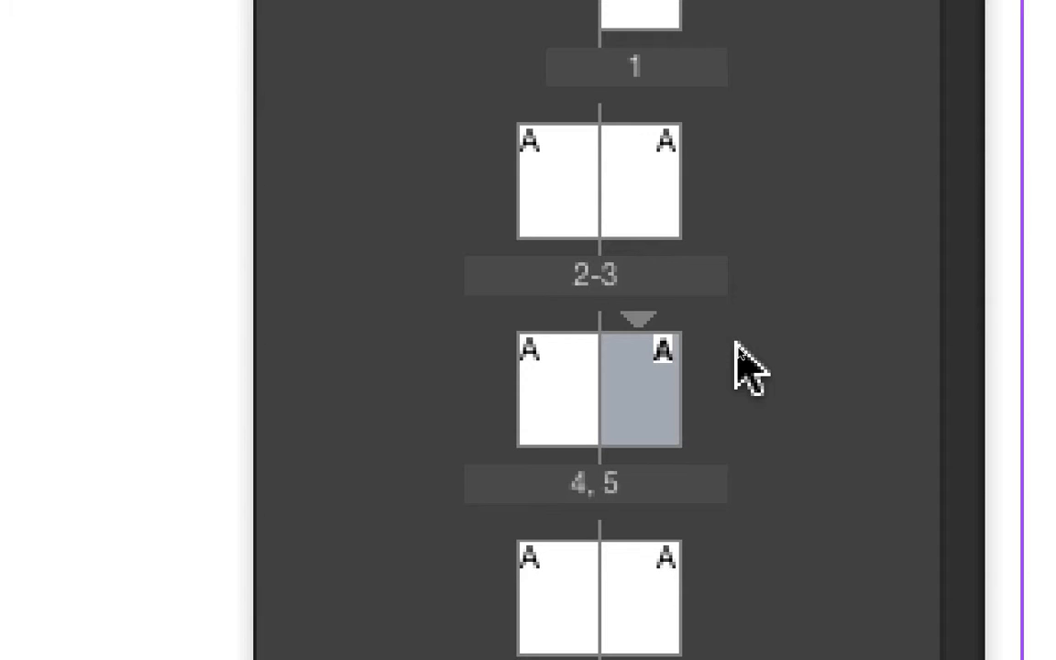
left_click_drag(736, 344, 736, 343)
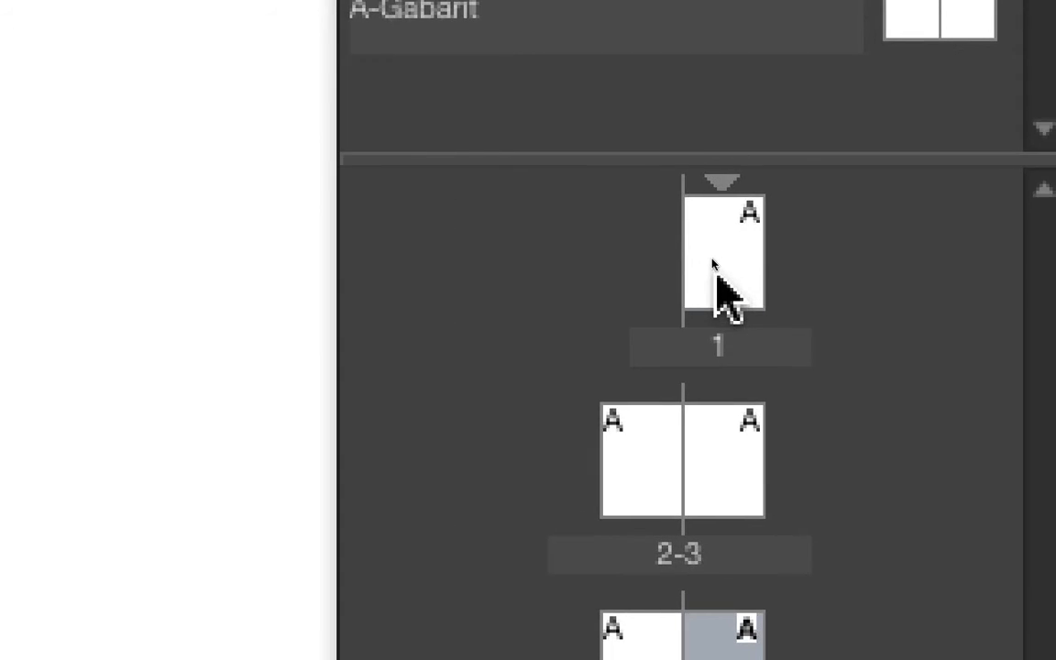
Reopen the first section's numbering options from its marker to review the page numbering choices, and cancel.
left_click(640, 14)
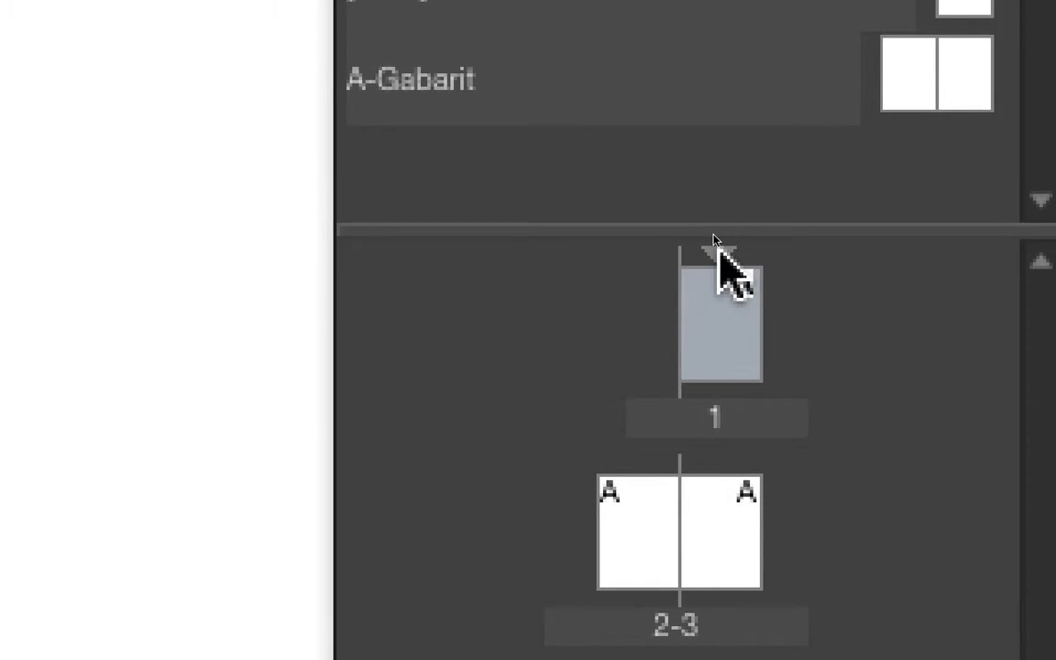
left_click(718, 250)
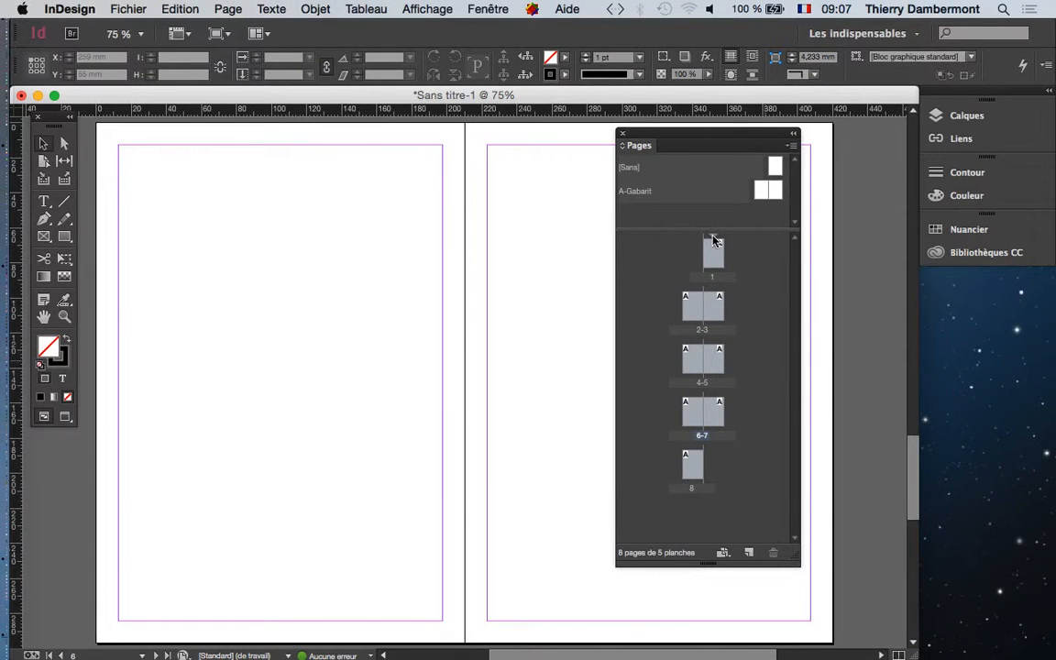
left_click(714, 237)
left_click(716, 242)
double_click(716, 242)
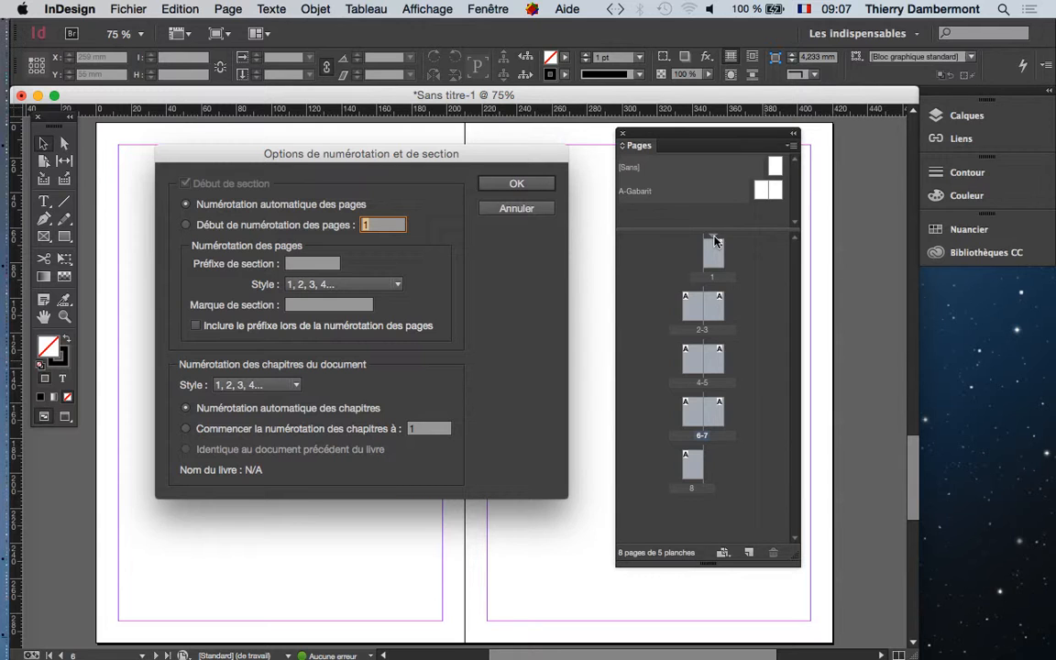
left_click(513, 208)
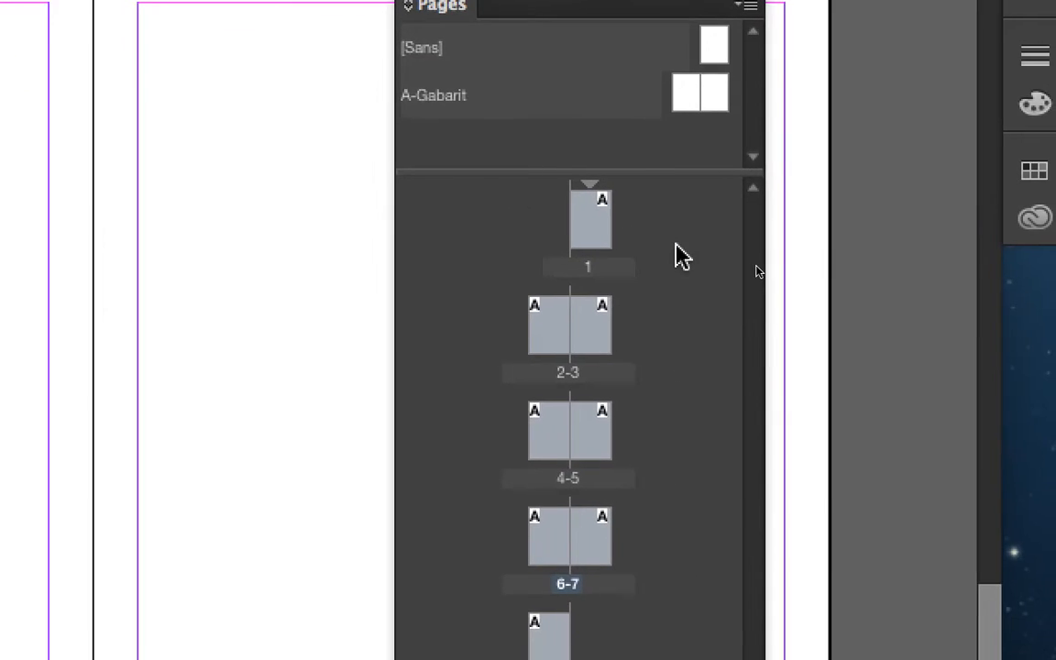
Set the document's first section to start page numbering at 24.
left_click(753, 264)
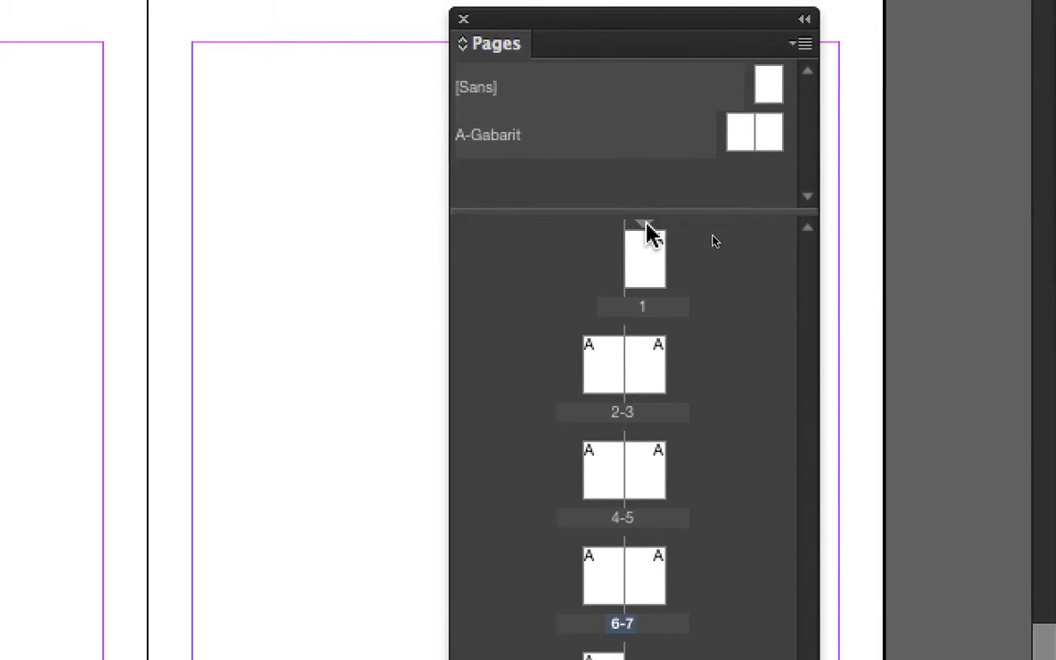
left_click(640, 220)
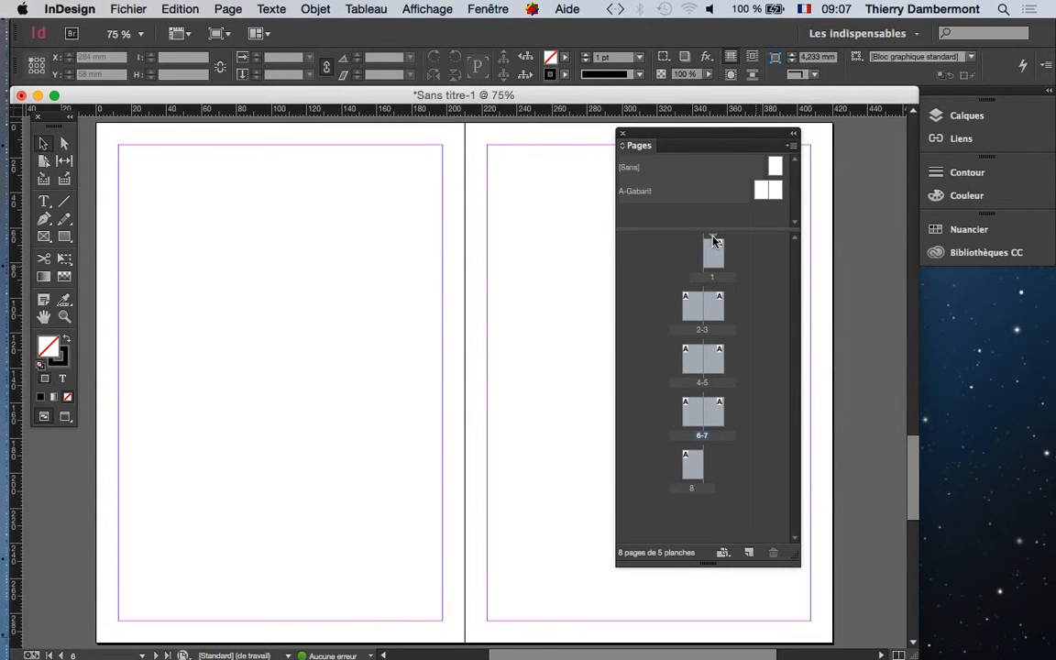
left_click(731, 244)
left_click(714, 237)
double_click(715, 238)
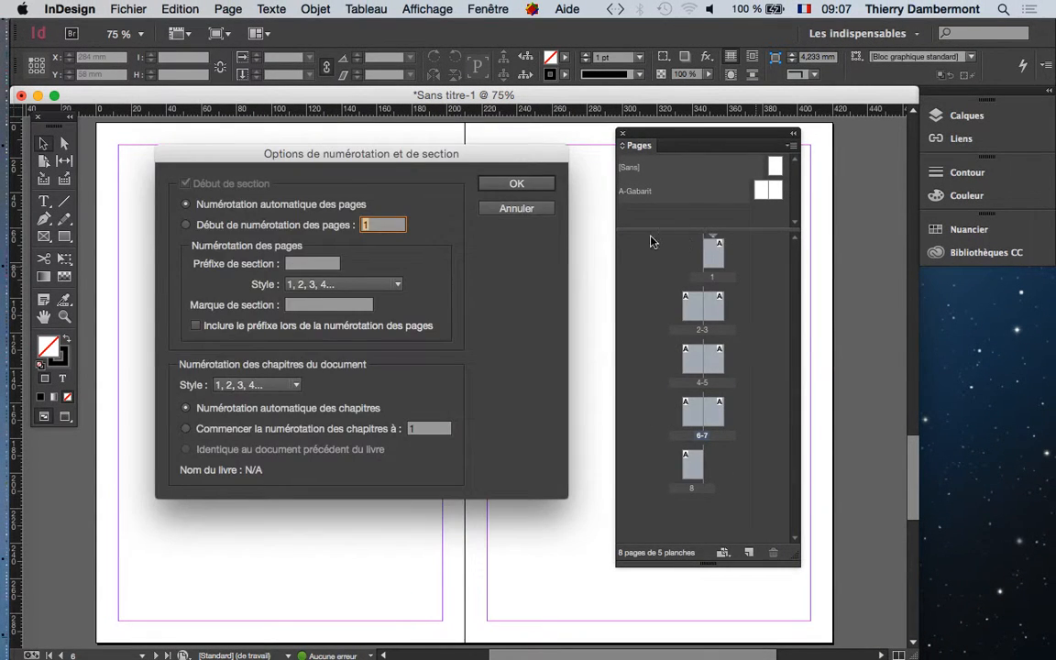
key("alt")
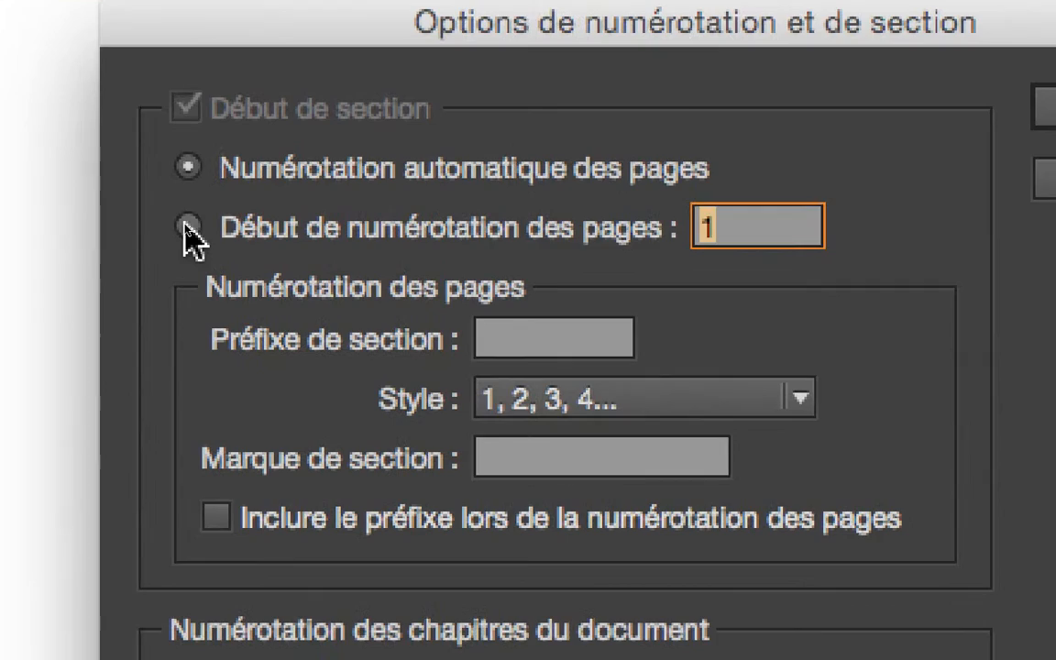
left_click(166, 223)
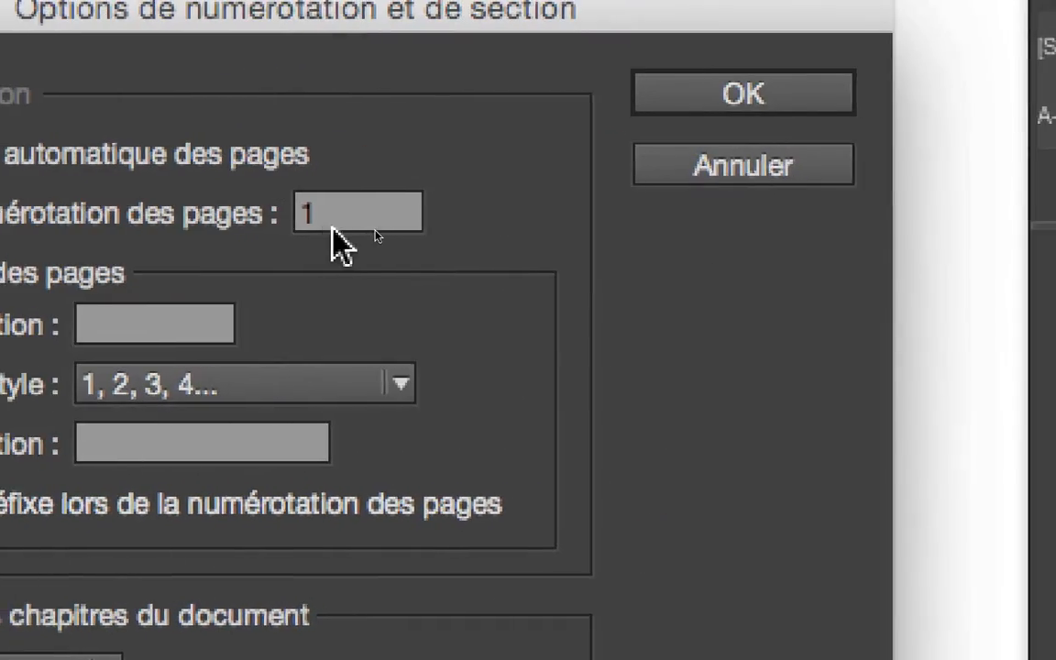
double_click(667, 205)
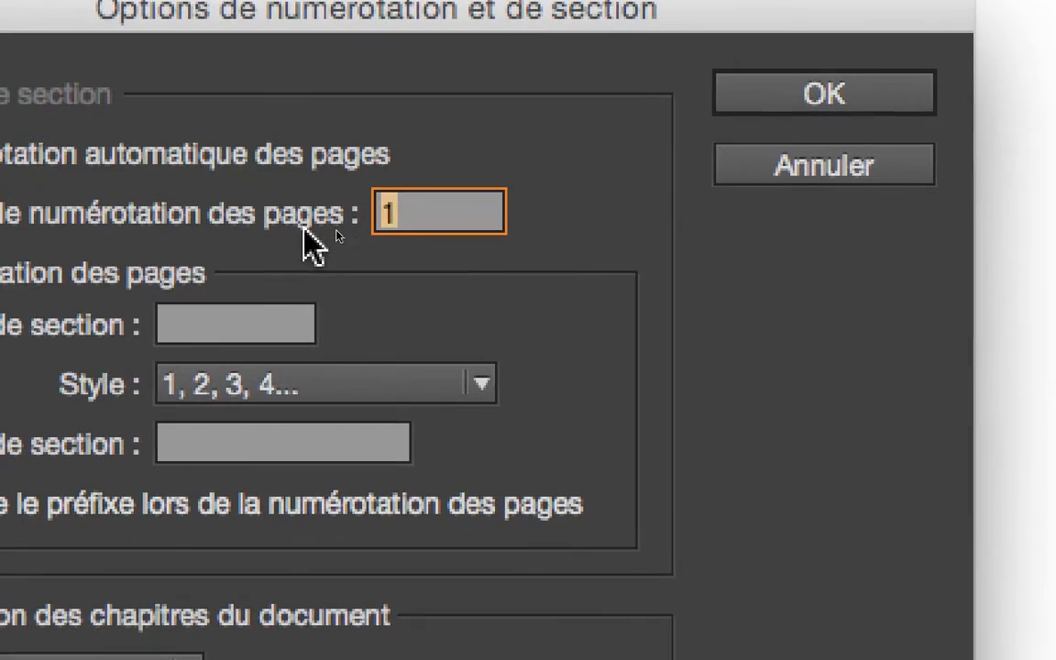
type("24")
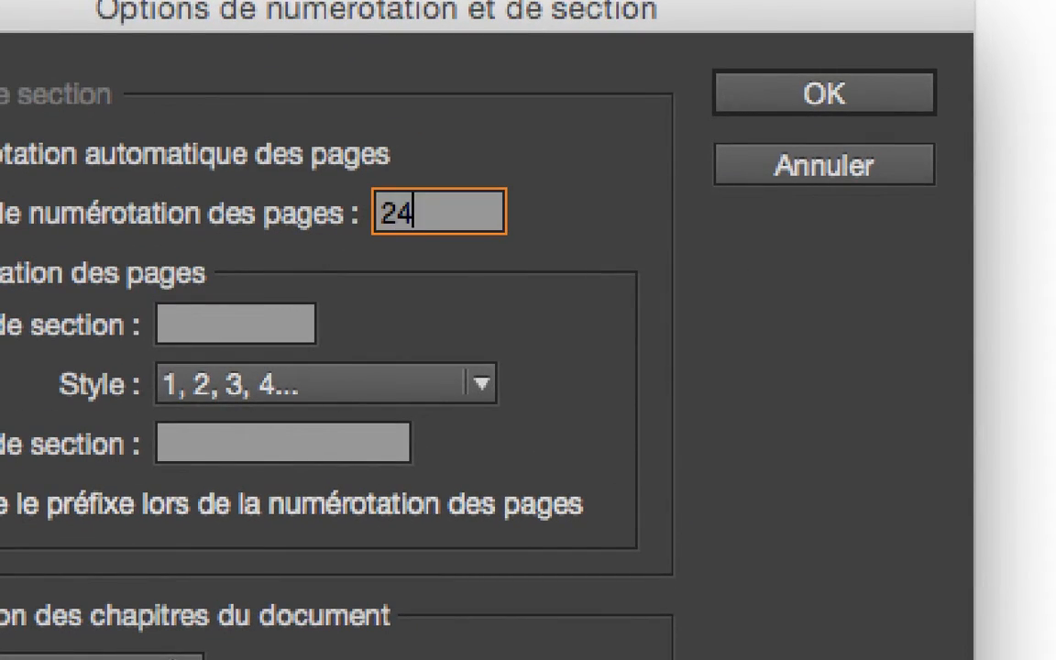
key("alt")
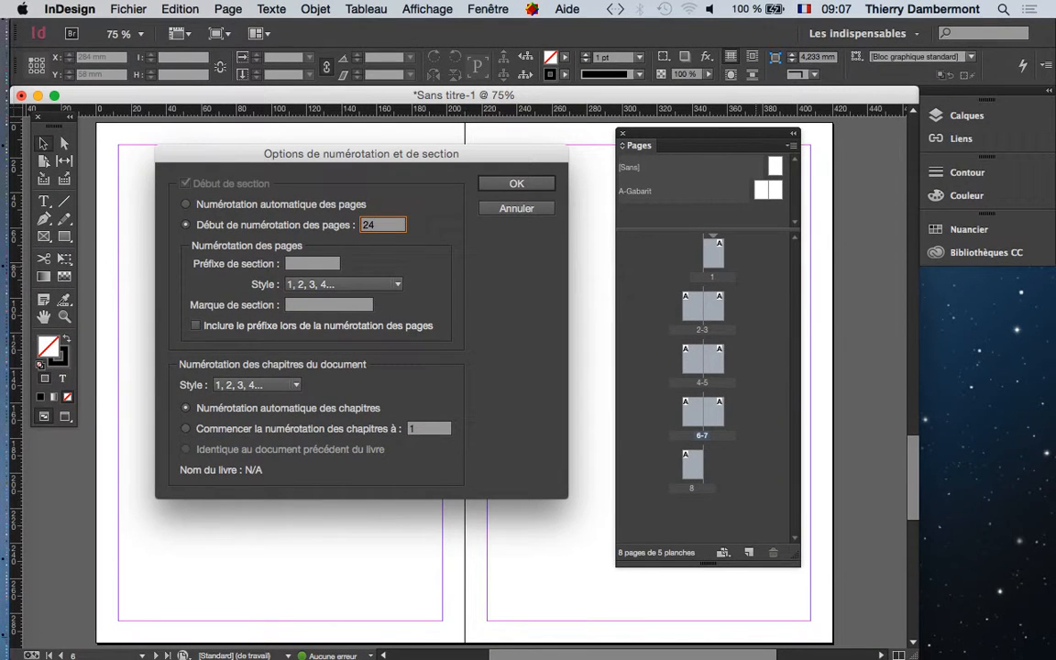
key("Return")
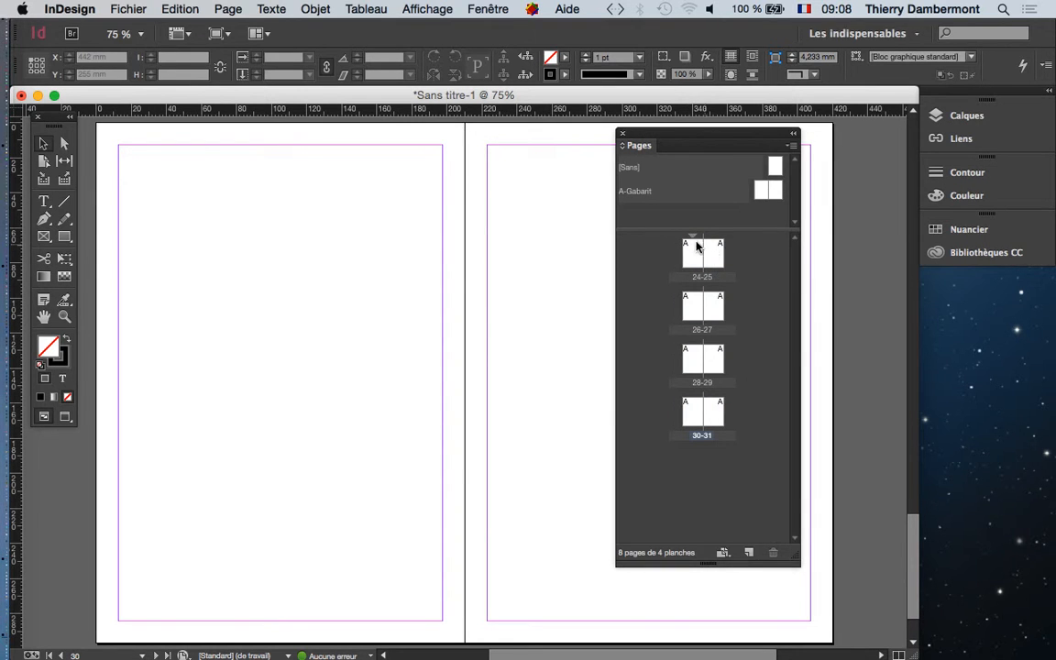
Set the first section's starting page number to 11.
double_click(692, 241)
key("alt")
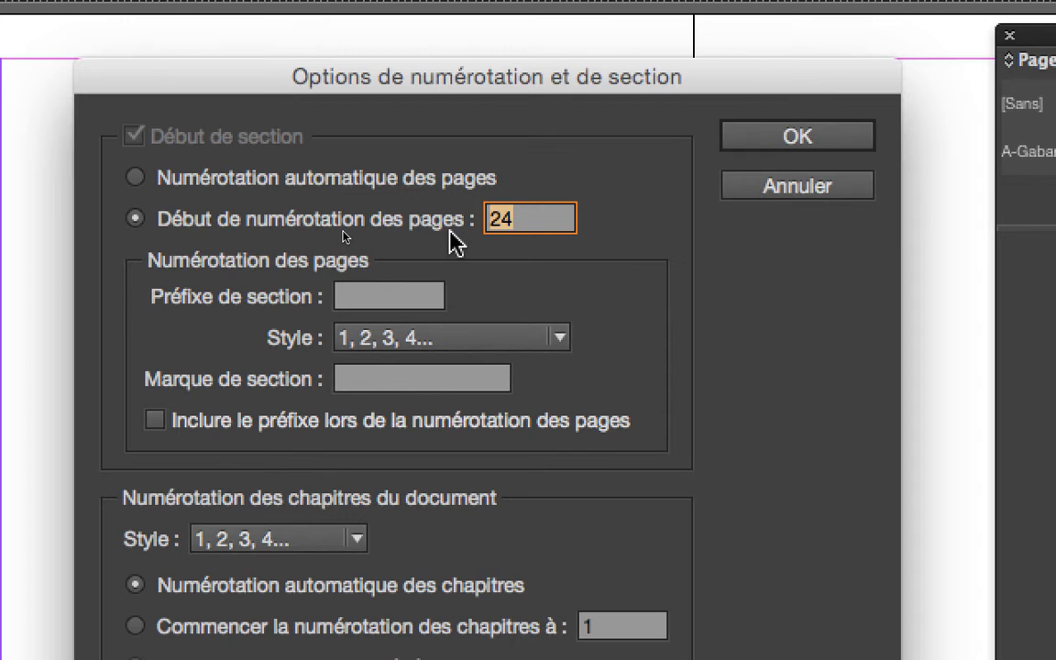
type("11")
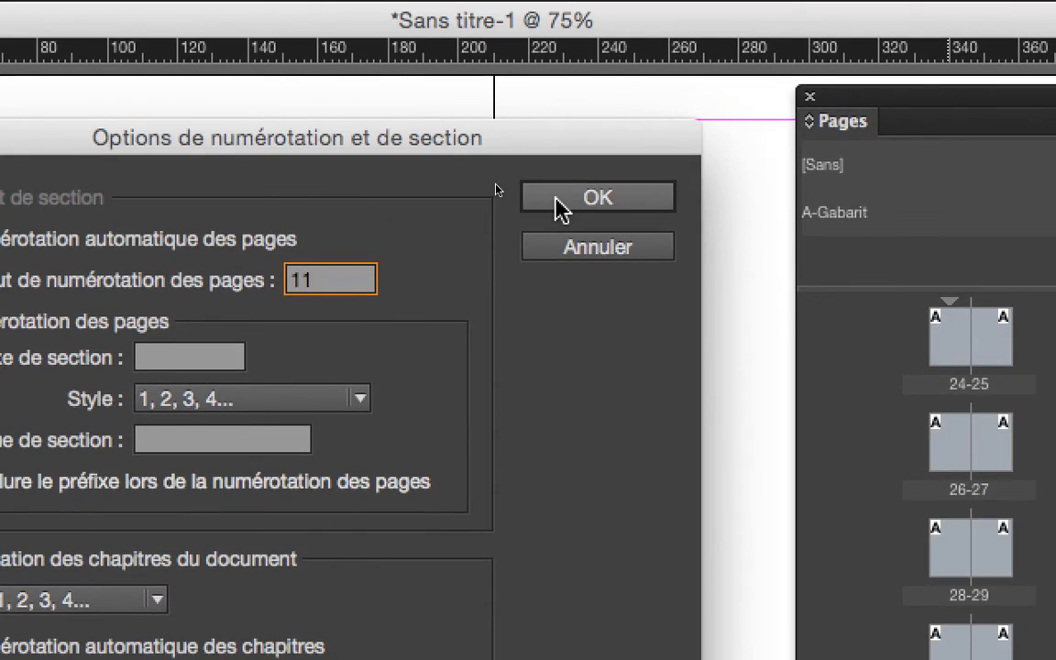
left_click(733, 135)
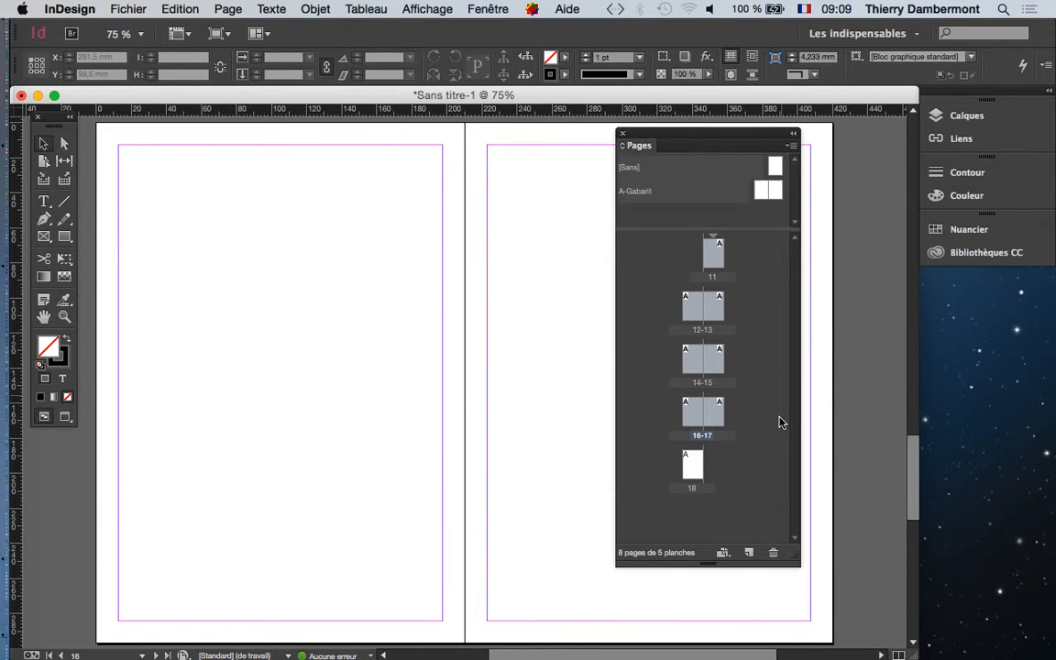
Start saving the document to the desktop (Bureau) and create a new folder there named "InDesign jour 1".
left_click(128, 8)
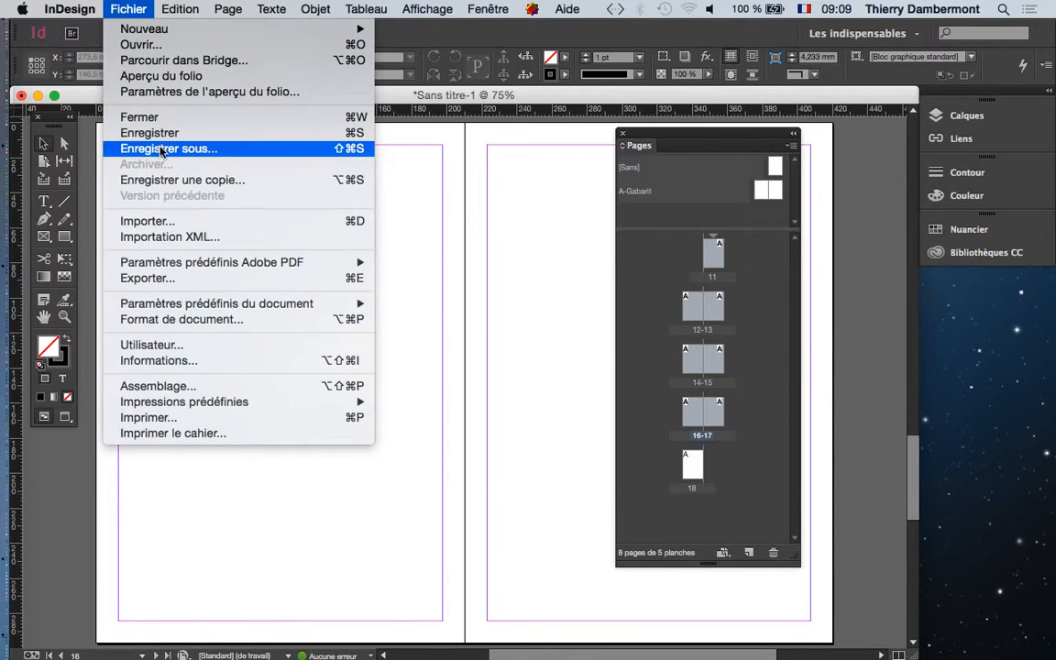
left_click(148, 139)
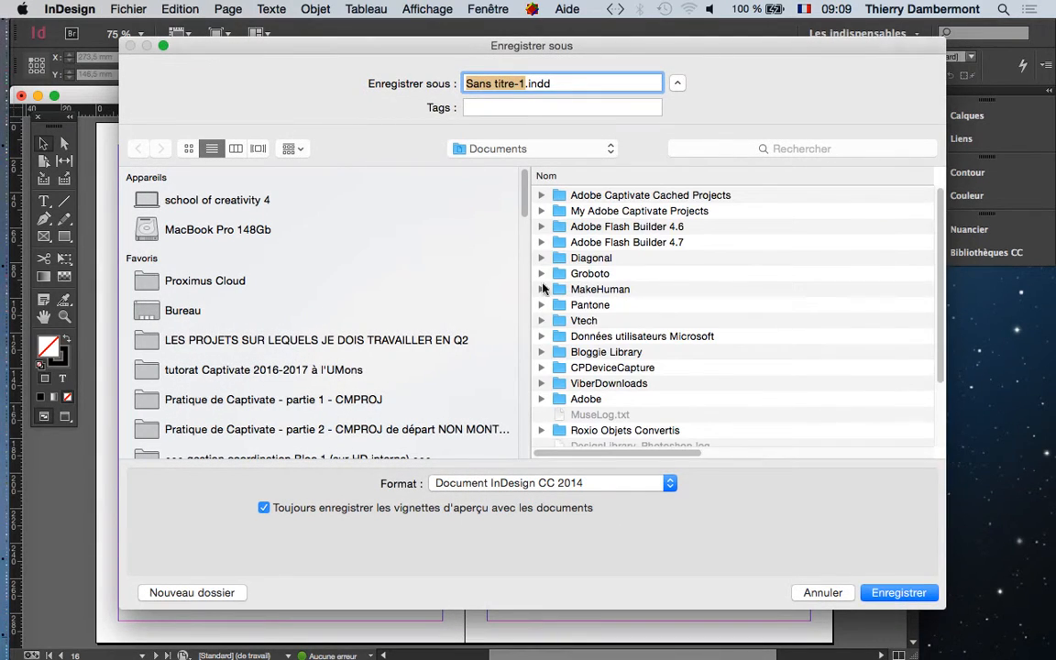
left_click(302, 311)
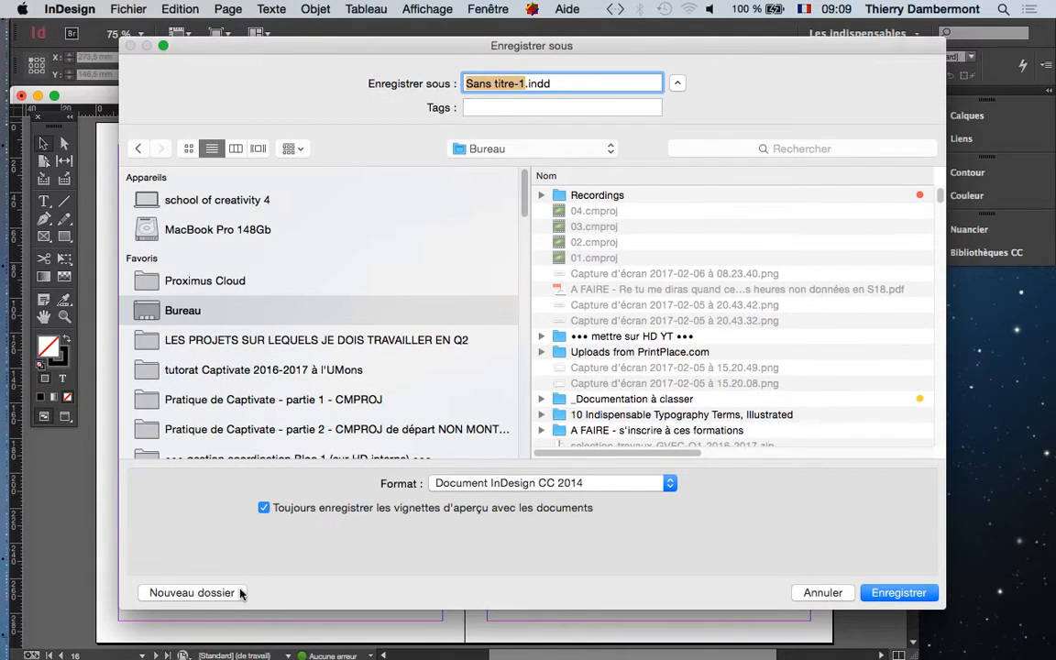
left_click(240, 591)
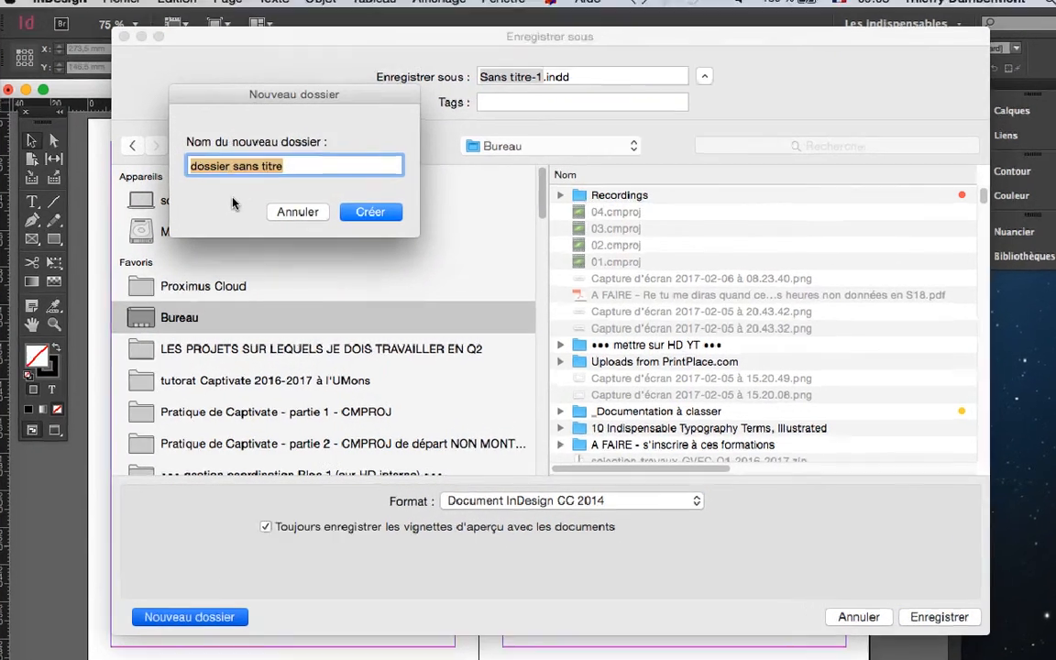
type("InDesign ")
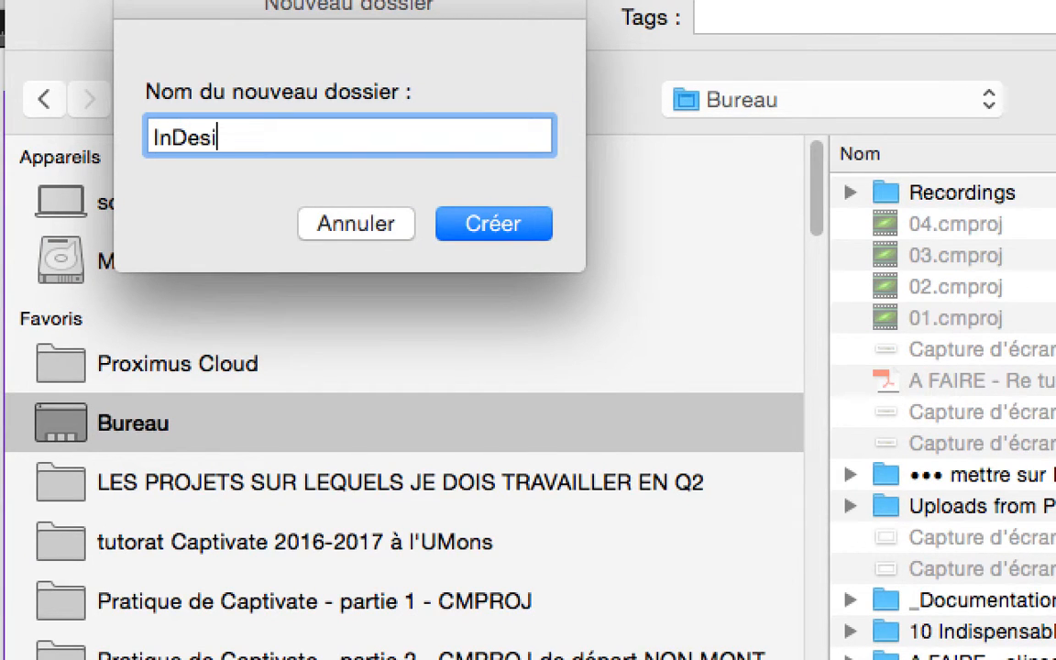
type("jour 1")
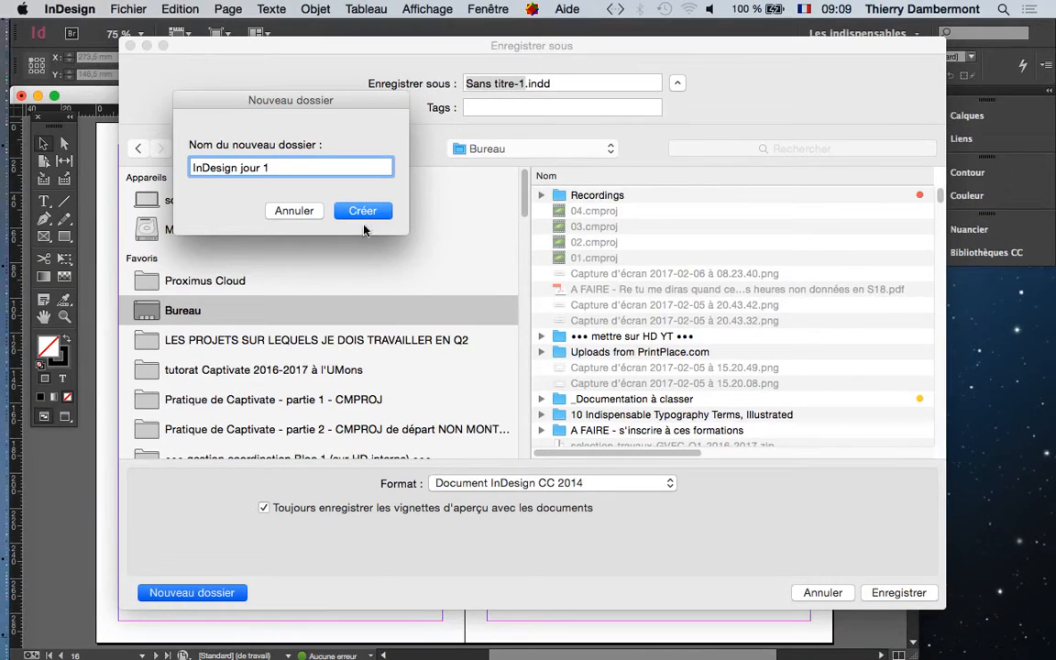
left_click(488, 225)
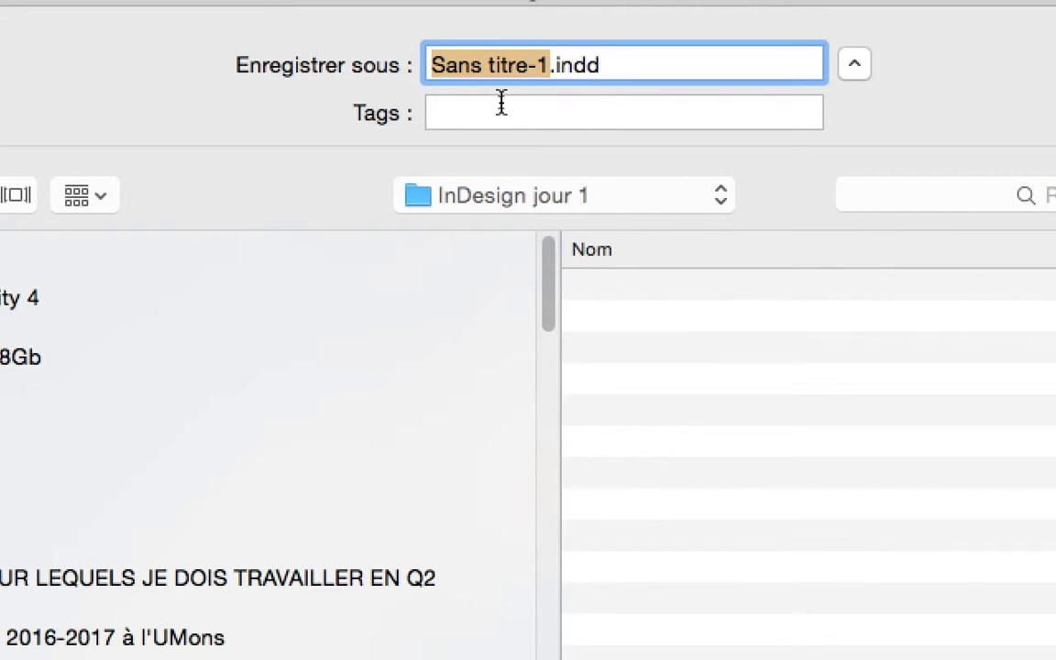
Name the file "doc-double-page-01.indd" and save it in InDesign CC 2014 document format in the new folder.
type("doc-double")
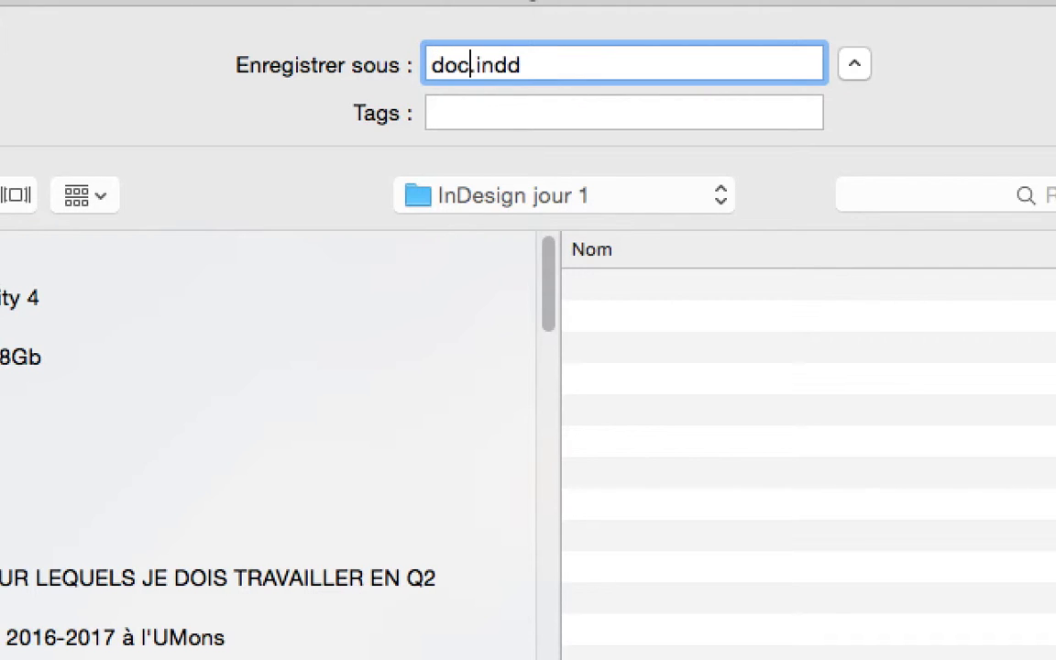
type("-page-01")
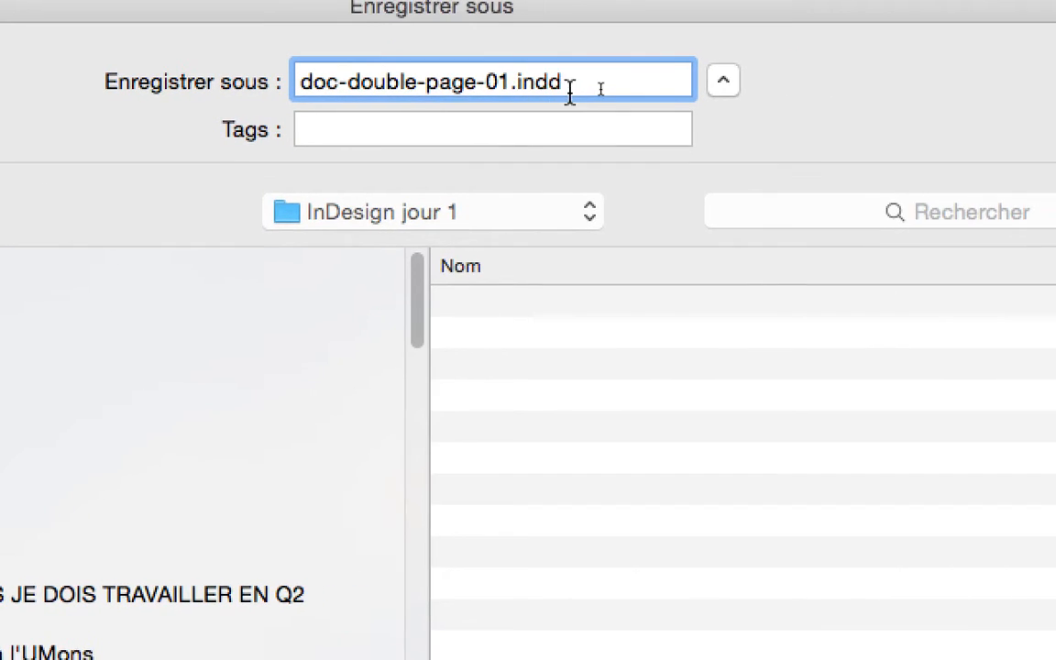
left_click_drag(569, 92, 502, 97)
left_click(563, 92)
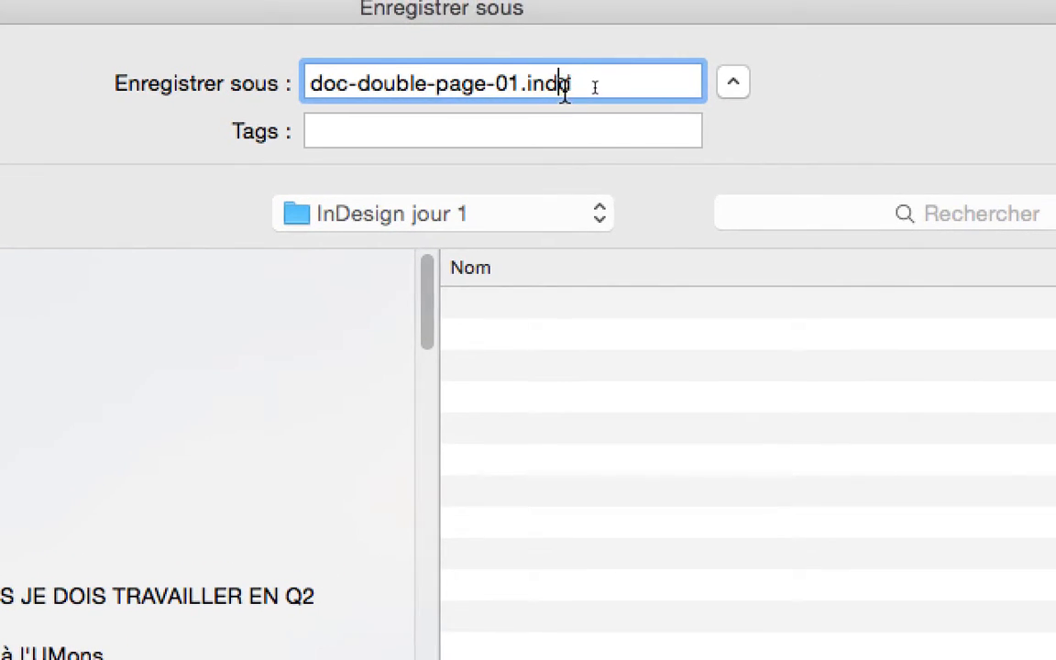
left_click_drag(565, 92, 532, 89)
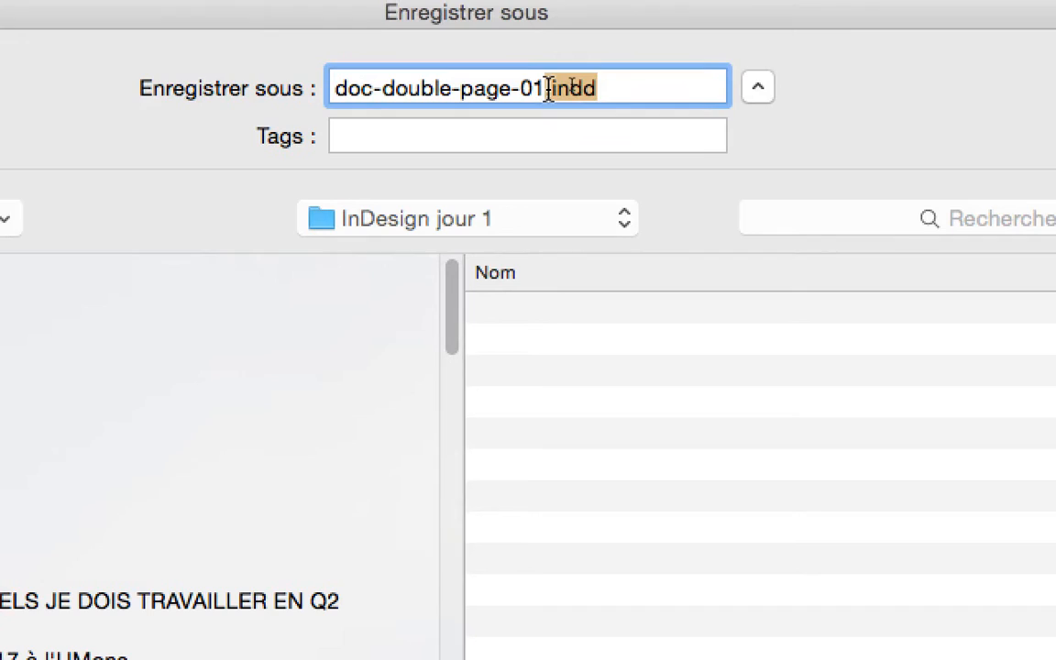
left_click(548, 89)
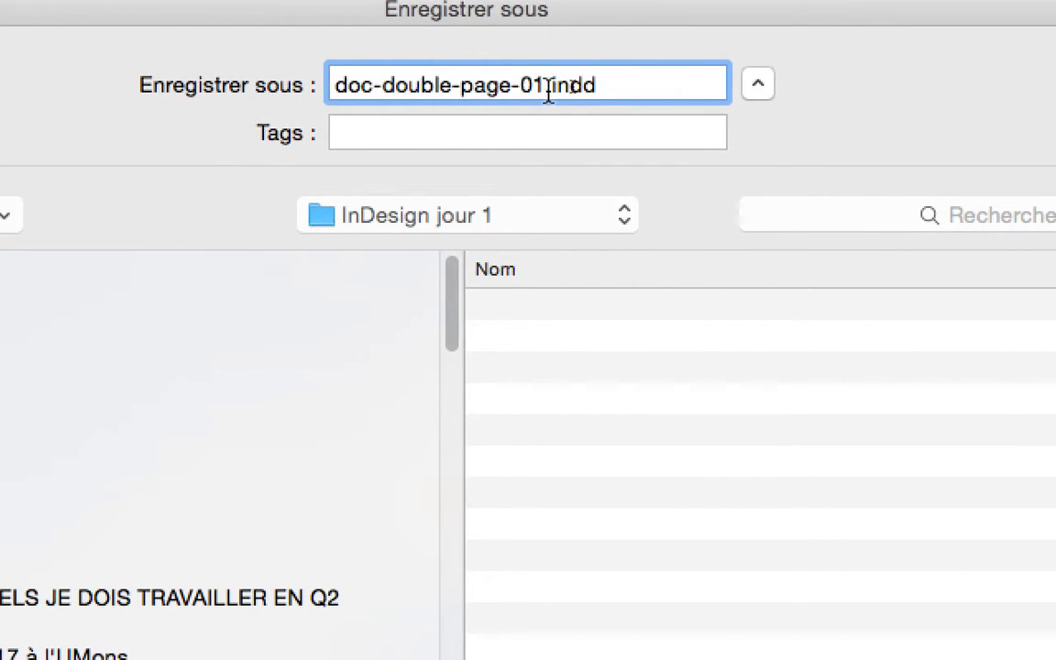
double_click(548, 91)
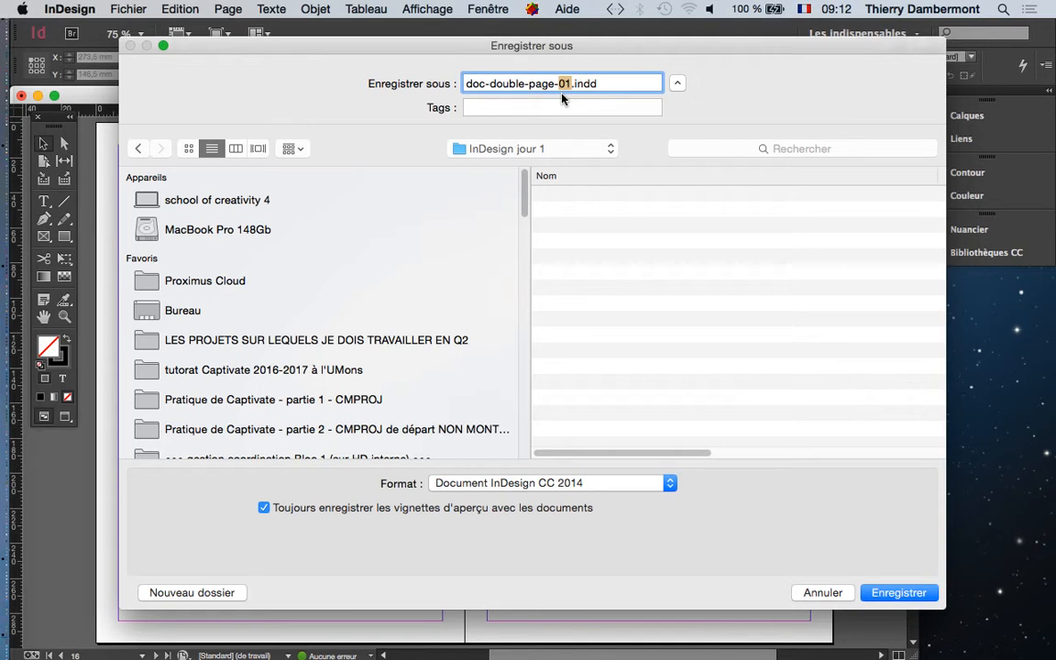
left_click(903, 592)
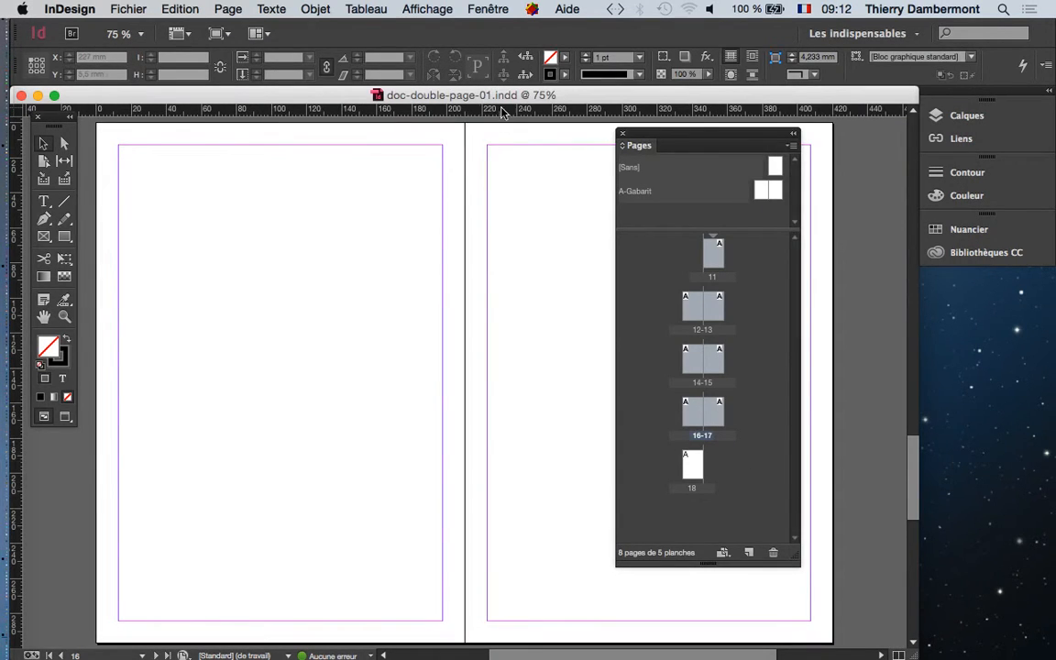